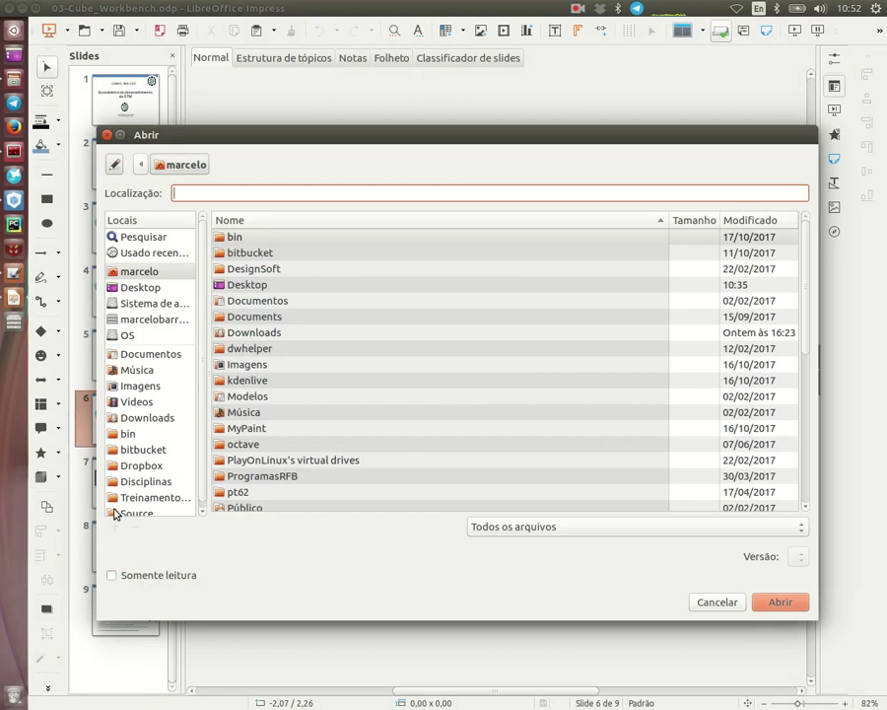
Open the presentation 04-Hands on com LED.odp from the Workshop SCOBEC-SEB folder inside Dropbox/UFU
{"action": "left_click", "coordinate": [138, 466]}
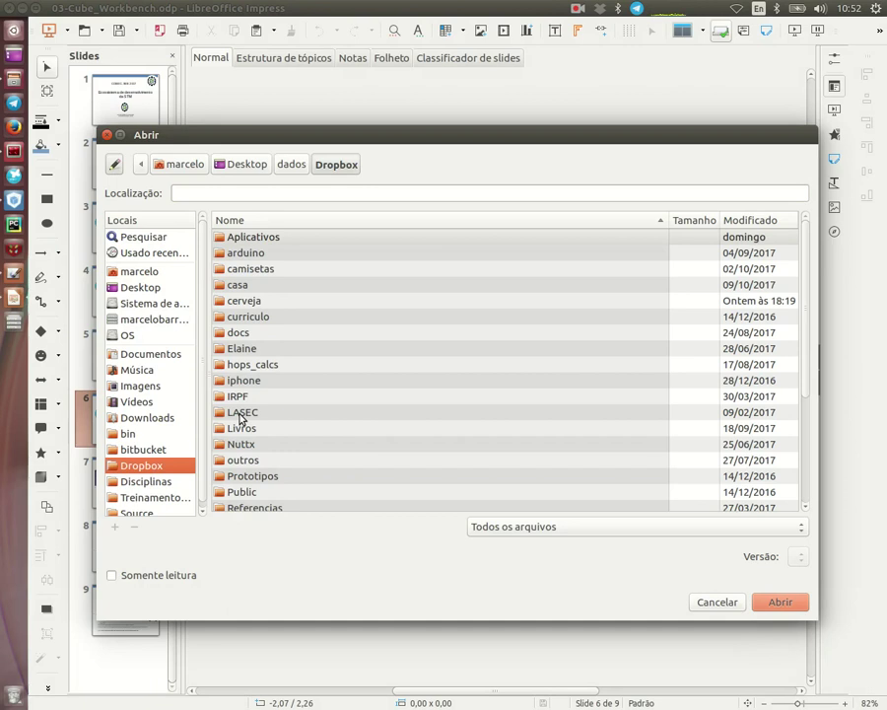
{"action": "left_click", "coordinate": [241, 414]}
{"action": "type", "text": "uf"}
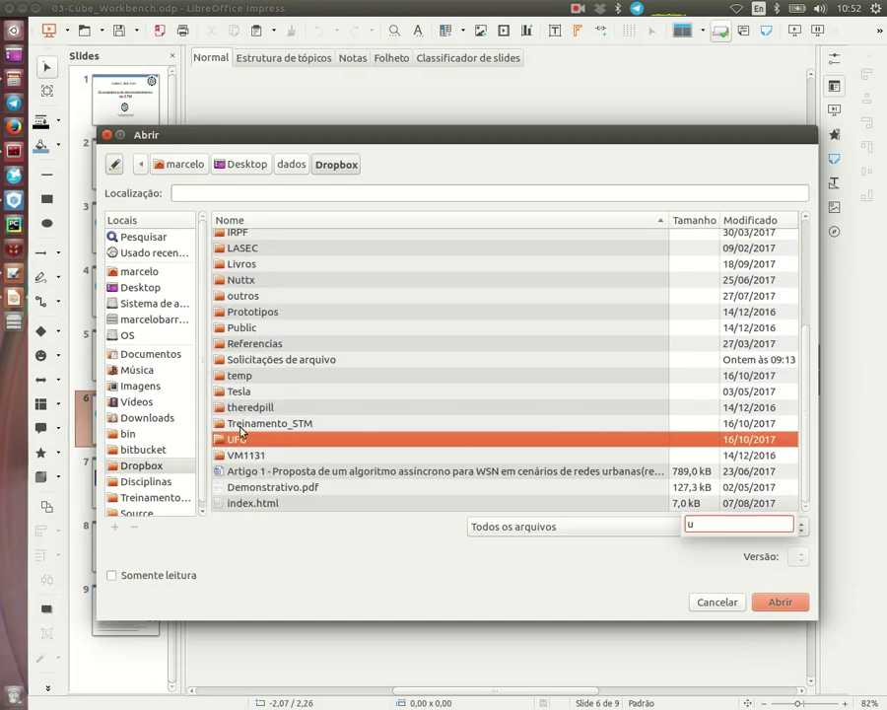
{"action": "key", "text": "Return"}
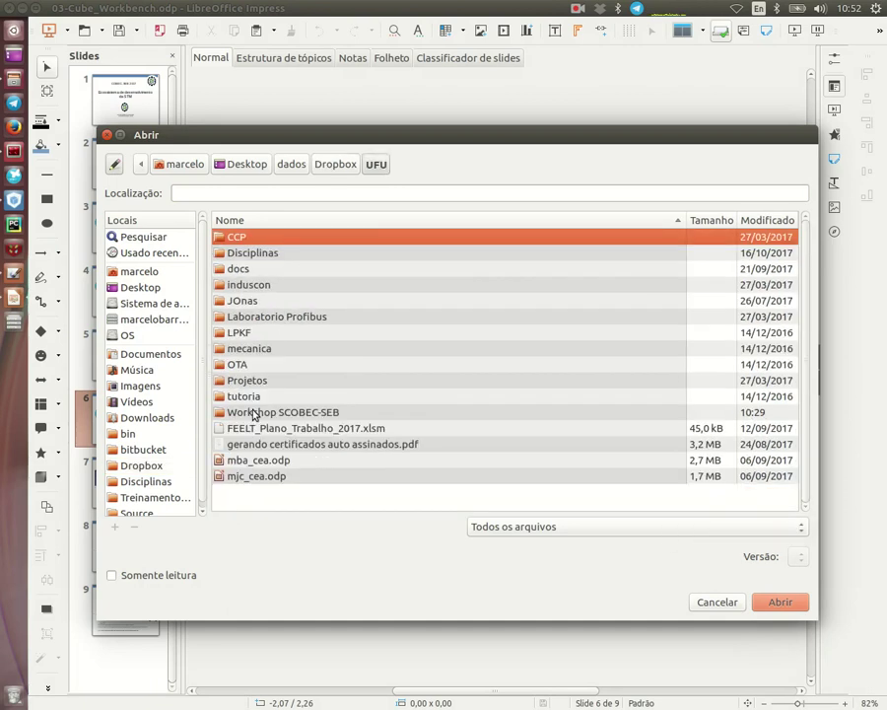
{"action": "double_click", "coordinate": [251, 412]}
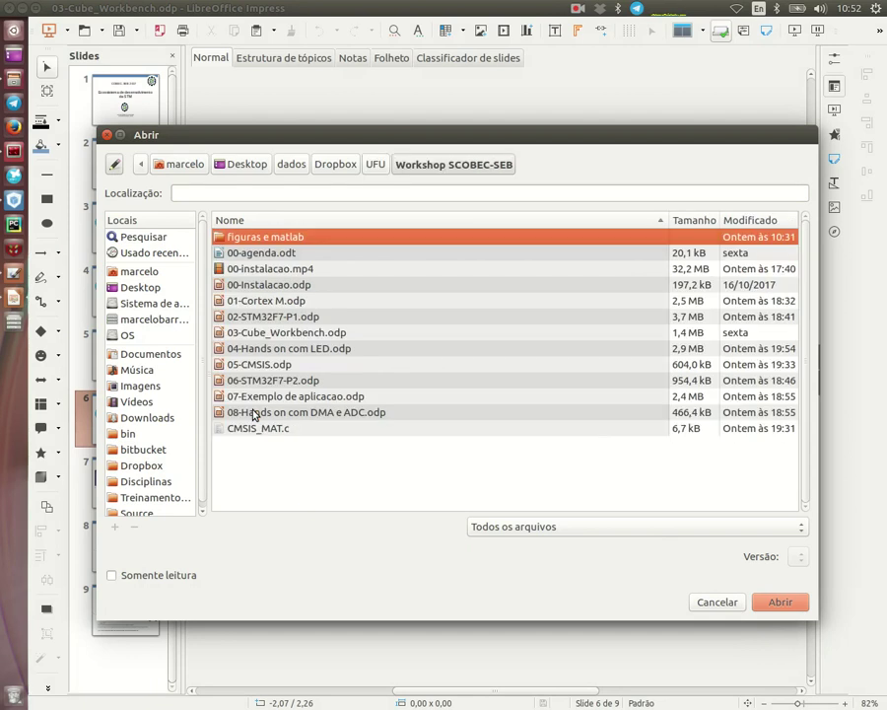
{"action": "left_click", "coordinate": [257, 350]}
{"action": "double_click", "coordinate": [257, 350]}
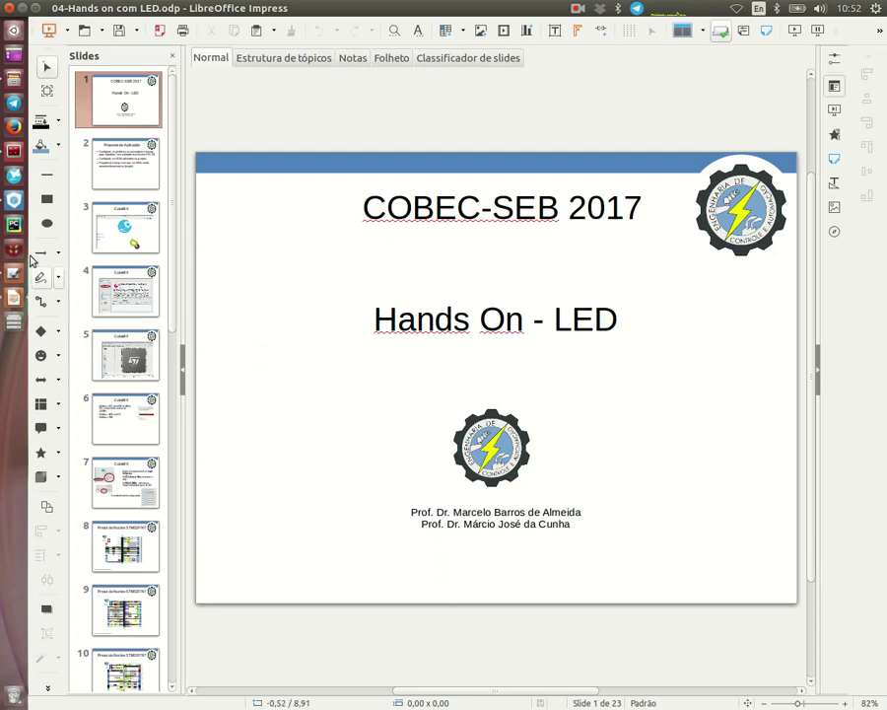
Switch to STM32CubeMX and start a new project, dismissing the download error messages
{"action": "left_click", "coordinate": [12, 203]}
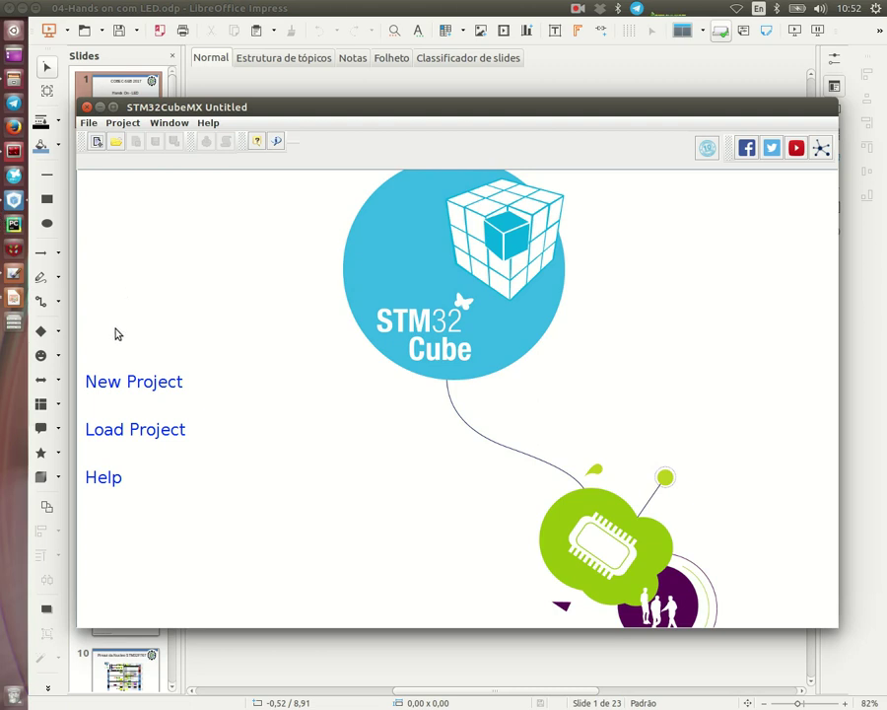
{"action": "left_click", "coordinate": [140, 393]}
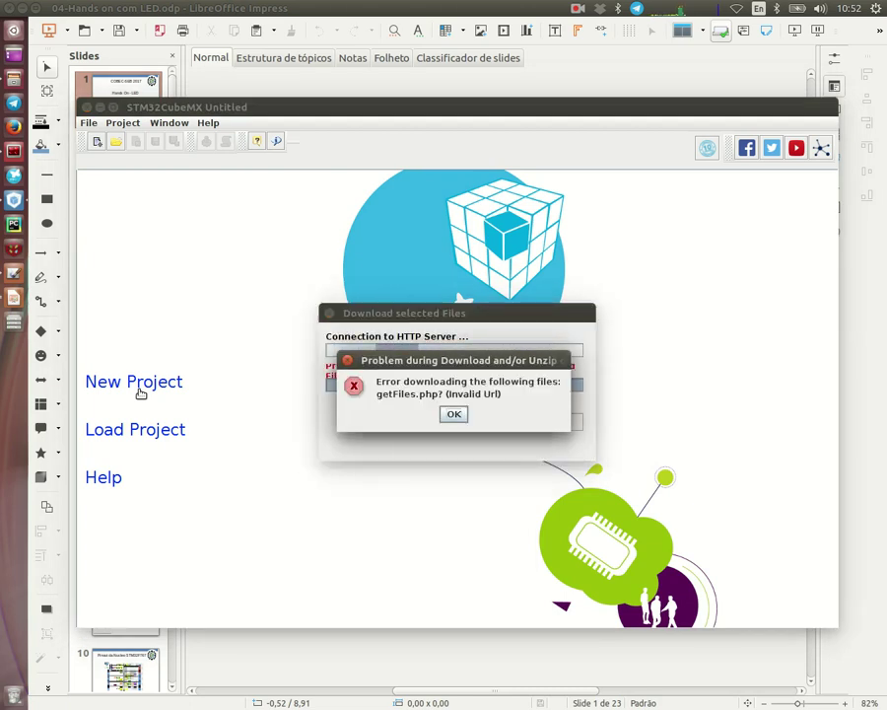
{"action": "left_click", "coordinate": [453, 415]}
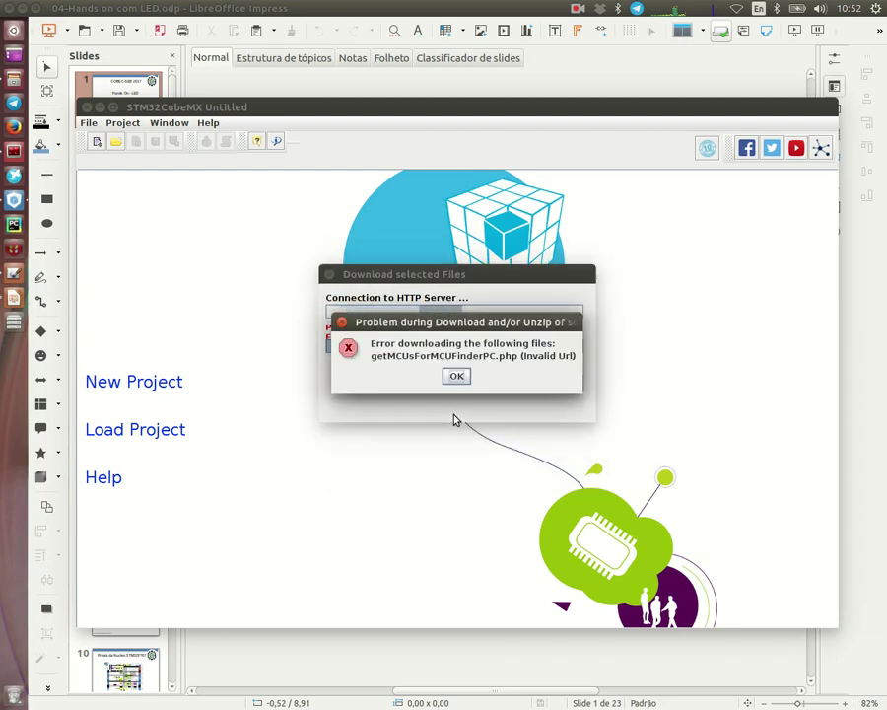
{"action": "left_click", "coordinate": [457, 376]}
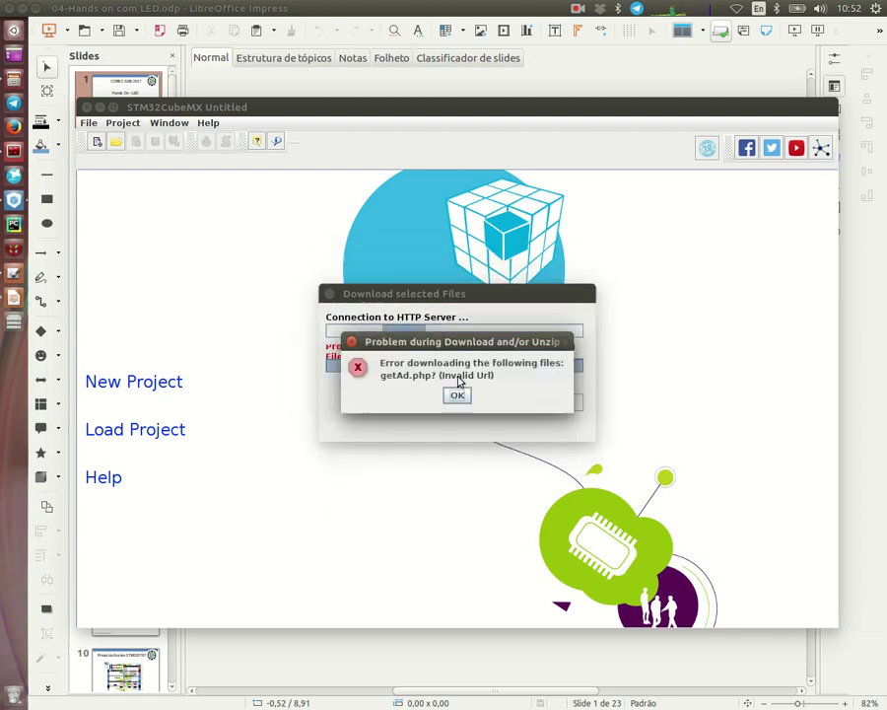
{"action": "left_click", "coordinate": [457, 398]}
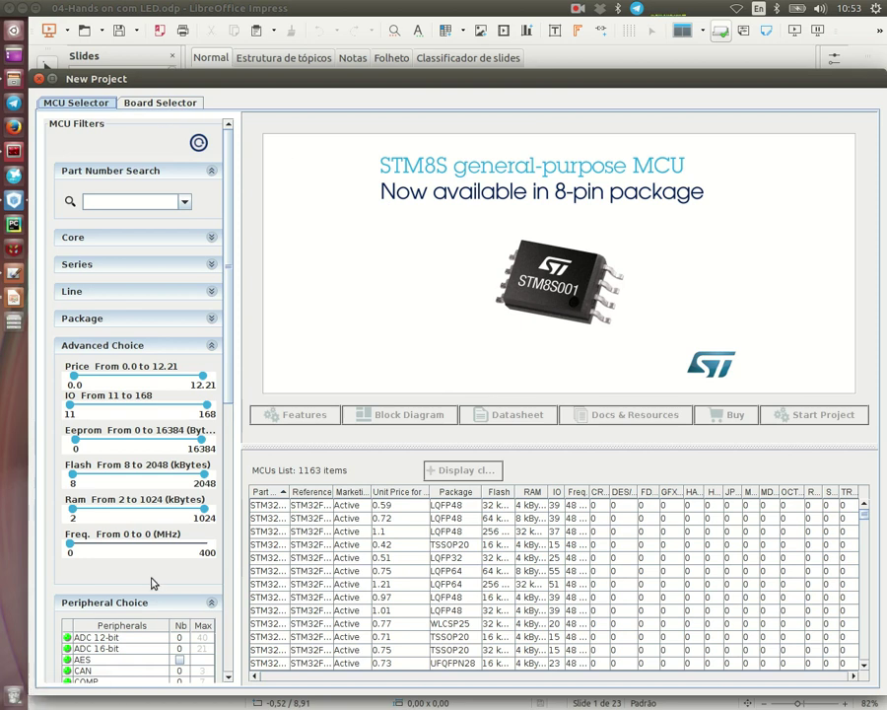
Look at the available board types in the board selector and return to the MCU part number search
{"action": "left_click", "coordinate": [174, 107]}
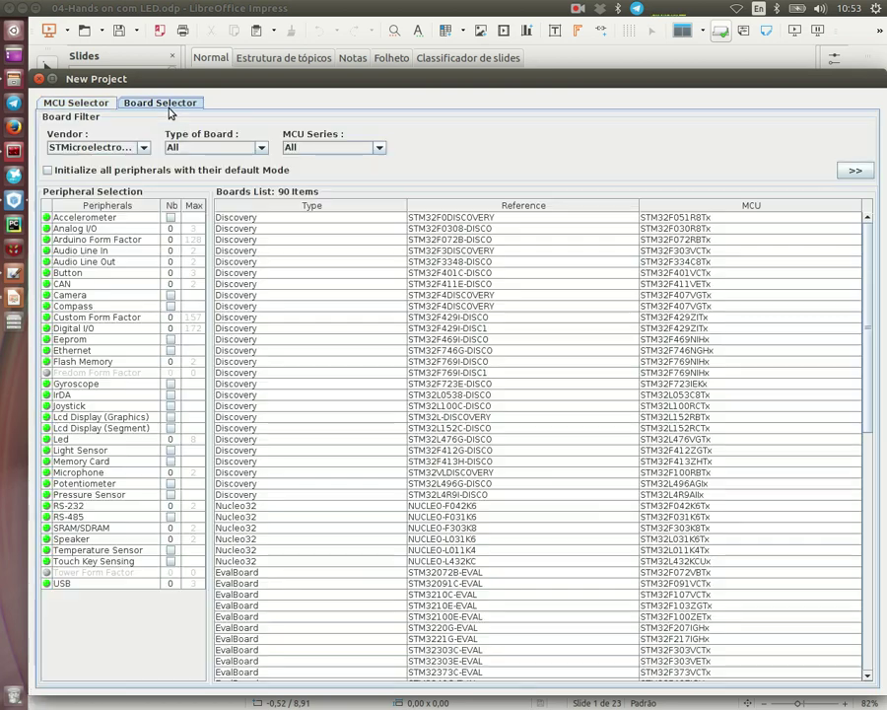
{"action": "left_click", "coordinate": [259, 149]}
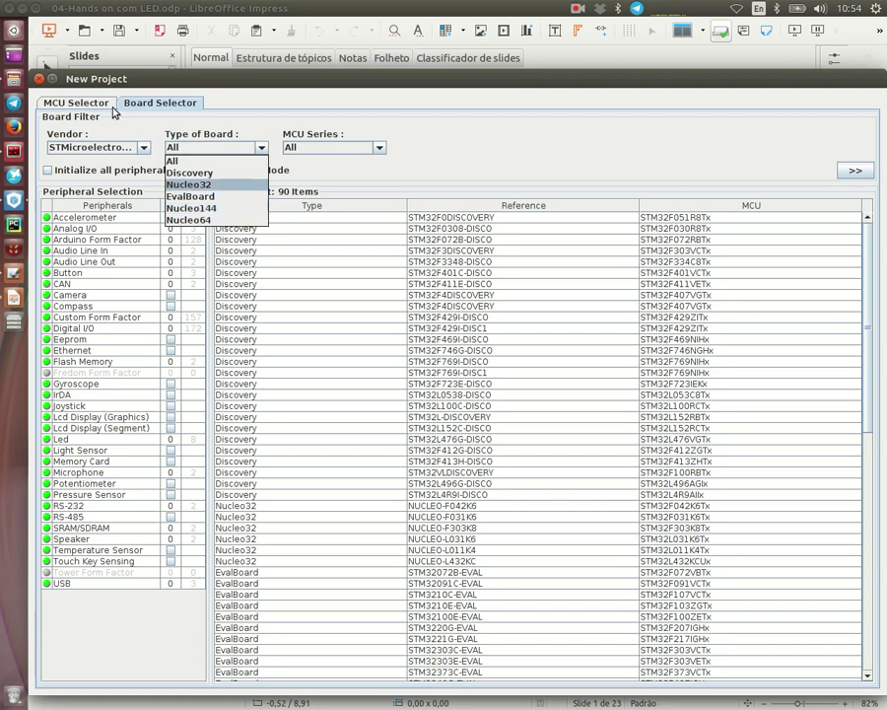
{"action": "left_click", "coordinate": [78, 104]}
{"action": "left_click", "coordinate": [129, 200]}
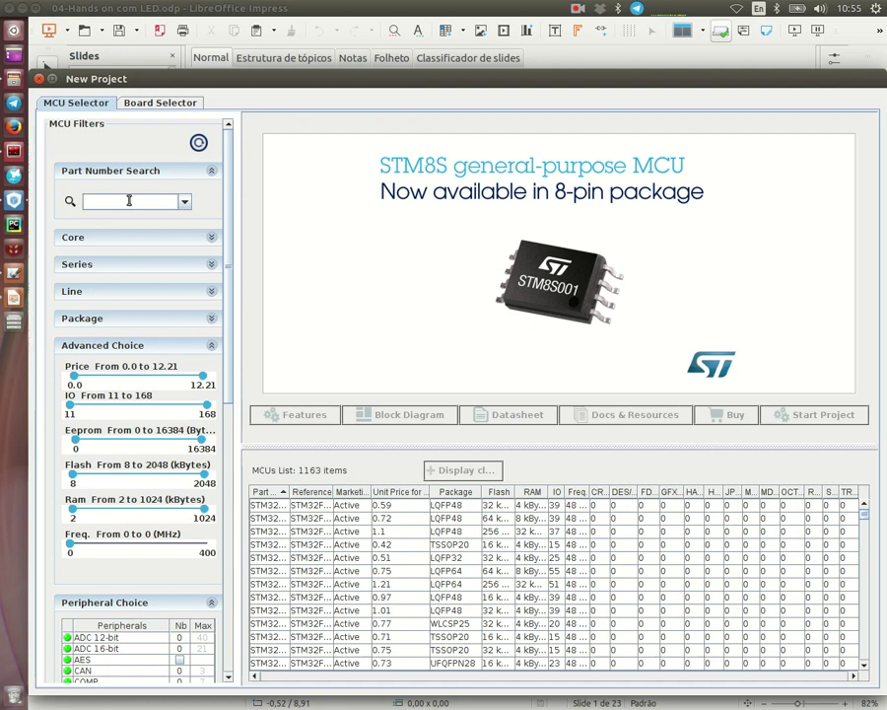
{"action": "type", "text": "stm"}
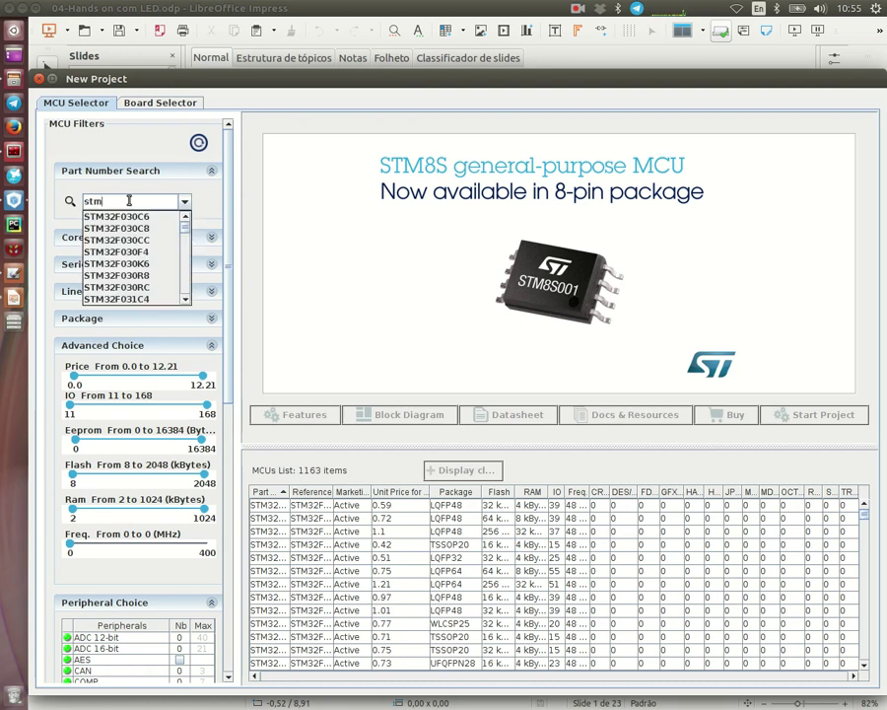
{"action": "key", "text": "BackSpace"}
{"action": "key", "text": "BackSpace"}
{"action": "key", "text": "BackSpace"}
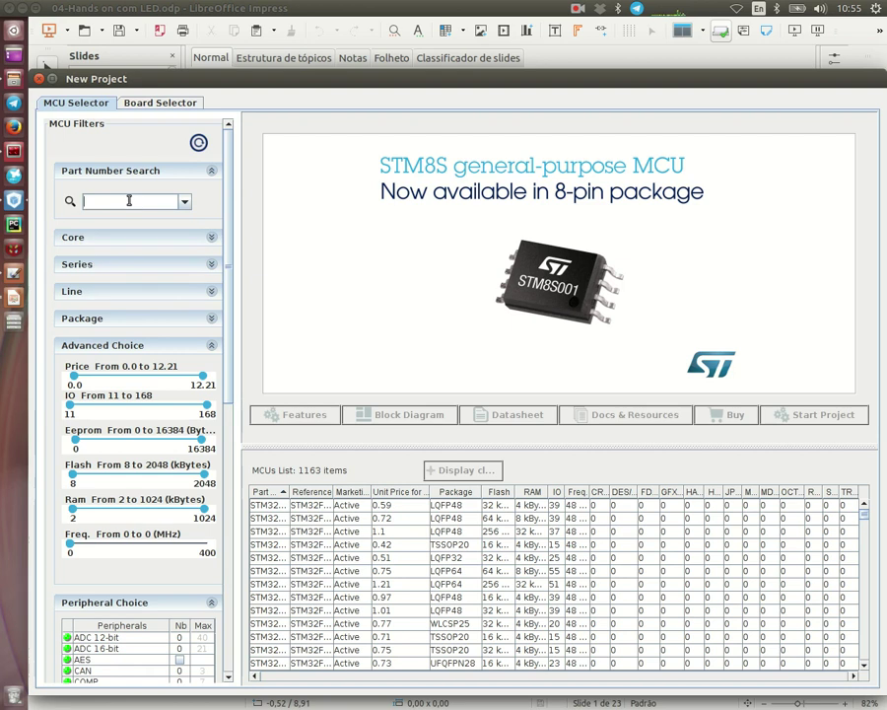
{"action": "type", "text": "s"}
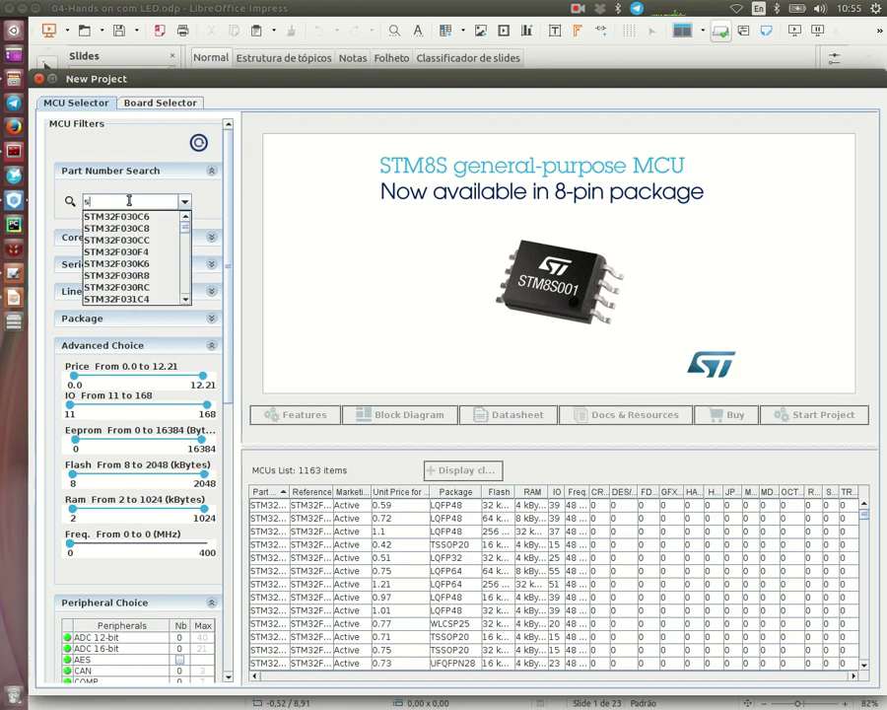
{"action": "key", "text": "BackSpace"}
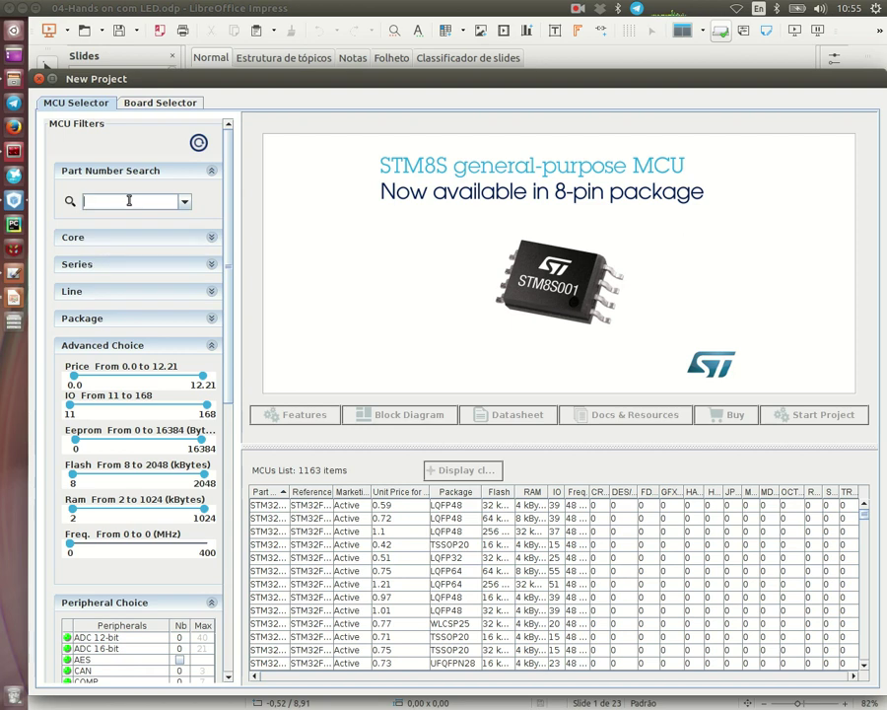
Search the MCU part numbers for stm32f767 and choose STM32F767ZI from the suggestions
{"action": "type", "text": "s"}
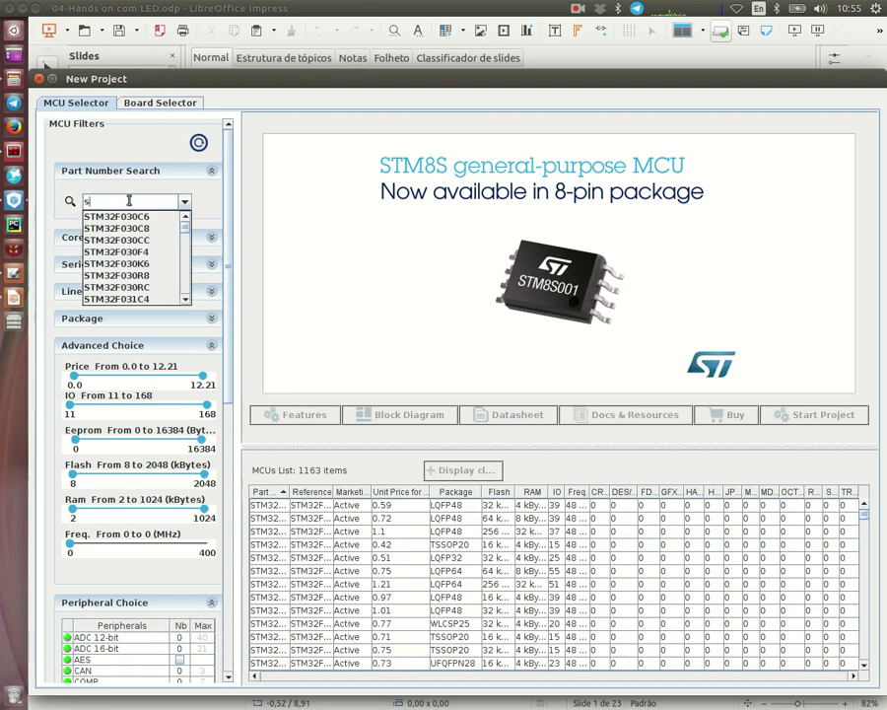
{"action": "type", "text": "tm32f"}
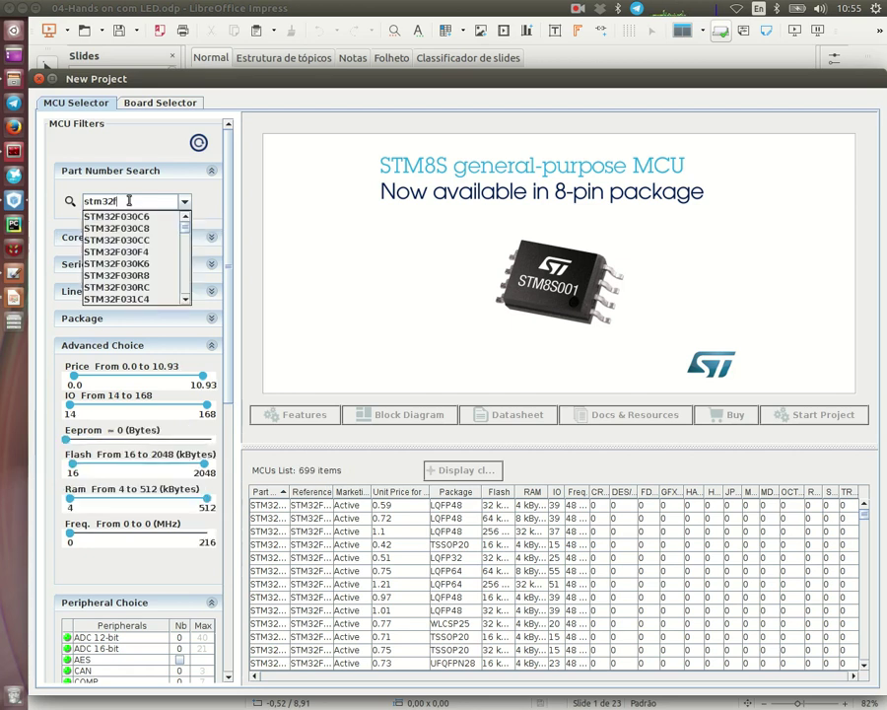
{"action": "type", "text": "767"}
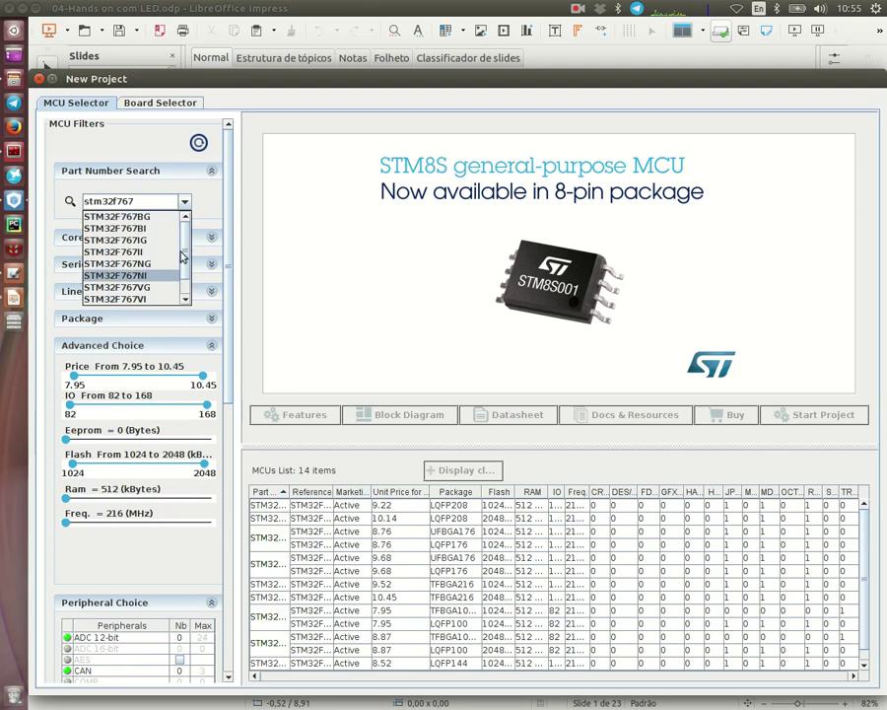
{"action": "left_click", "coordinate": [184, 300]}
{"action": "left_click", "coordinate": [185, 300]}
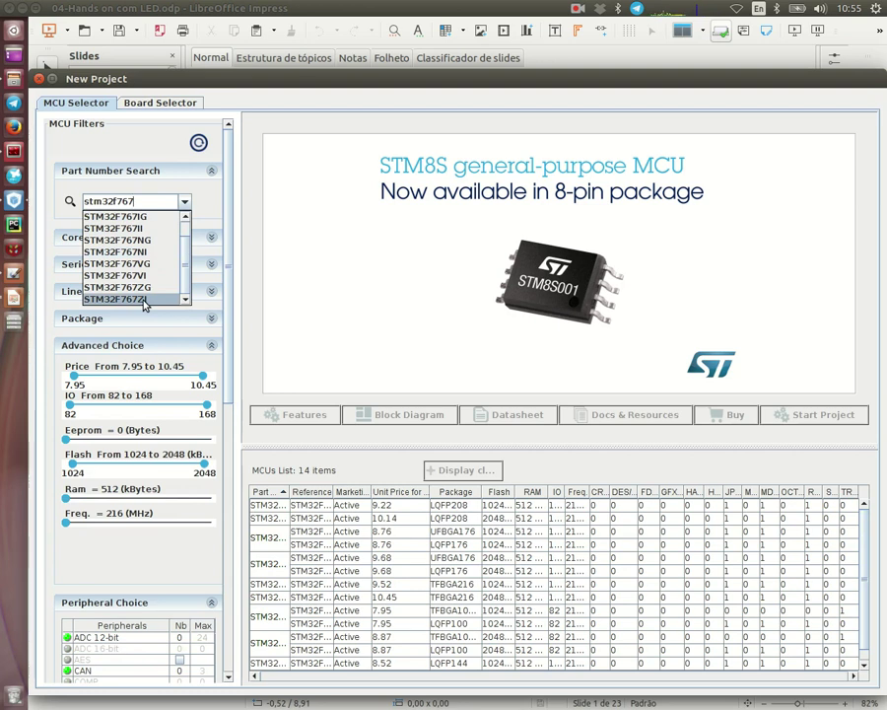
{"action": "left_click", "coordinate": [144, 300]}
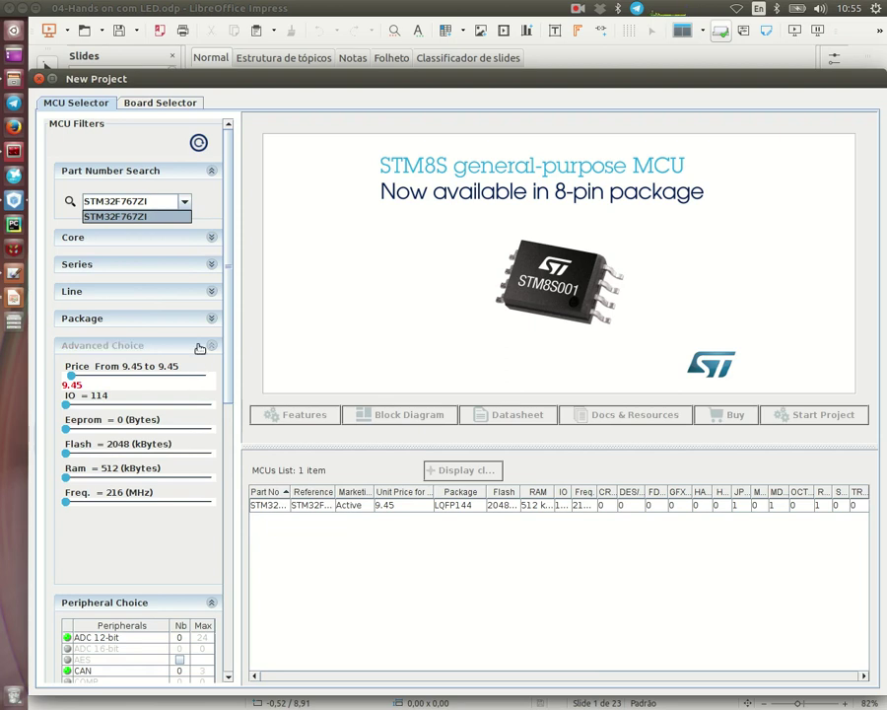
Create the project with the listed STM32F767ZI microcontroller and maximize the project window
{"action": "left_click", "coordinate": [271, 506]}
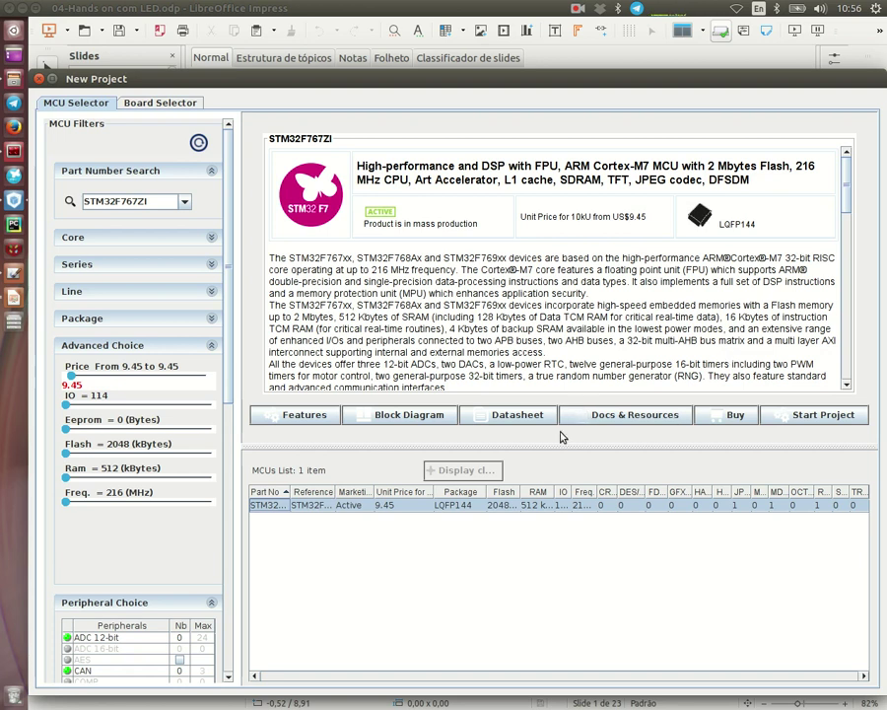
{"action": "double_click", "coordinate": [275, 506]}
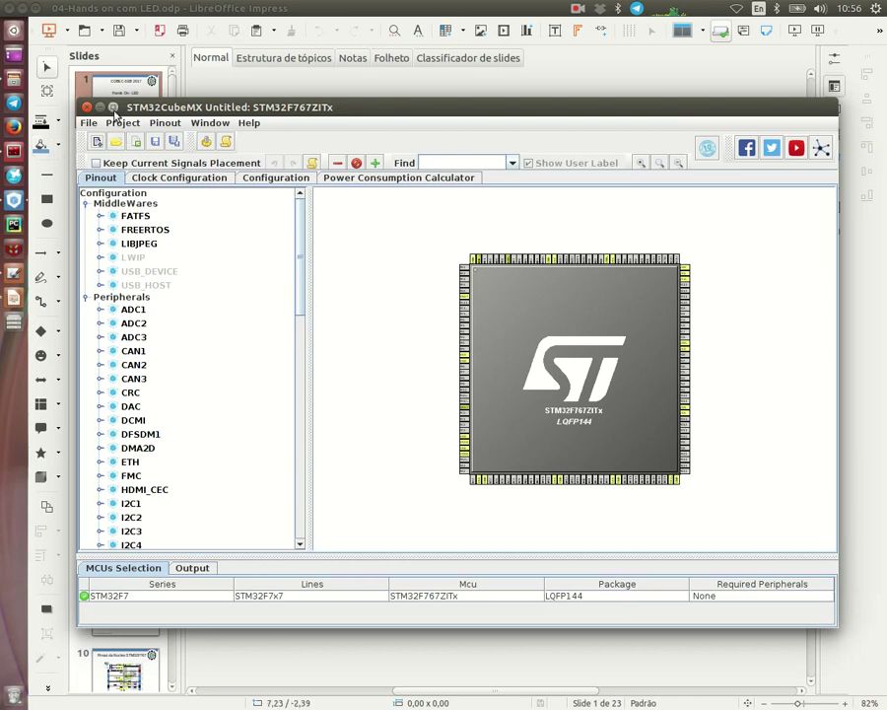
{"action": "left_click", "coordinate": [114, 107]}
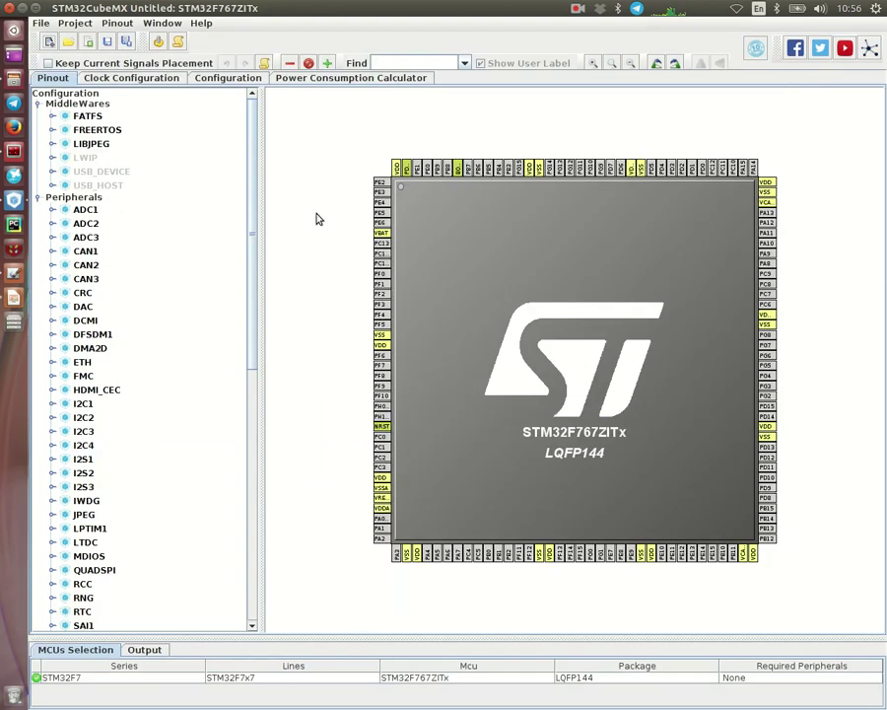